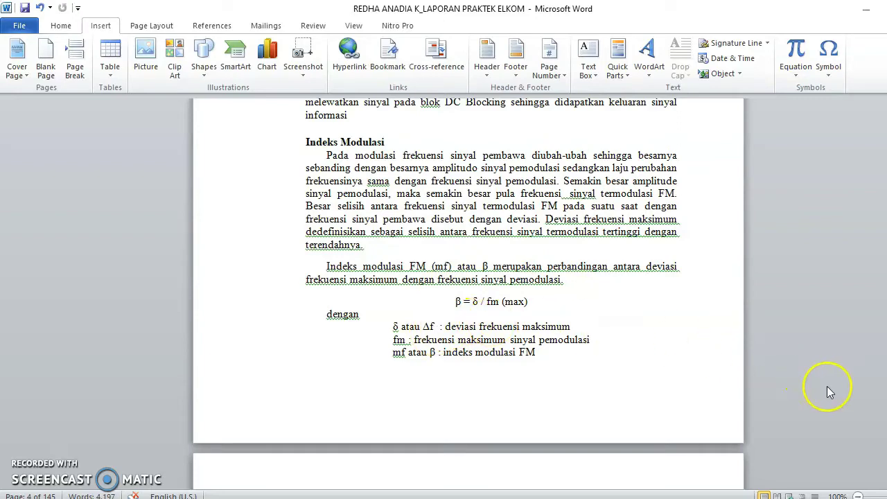
Step: Read the Kanal AWGN section of the report, including the channel diagram and the numbered list of channel properties
{"action": "scroll", "coordinate": [468, 277], "scroll_direction": "down", "scroll_amount": 1}
{"action": "scroll", "coordinate": [468, 291], "scroll_direction": "down", "scroll_amount": 10}
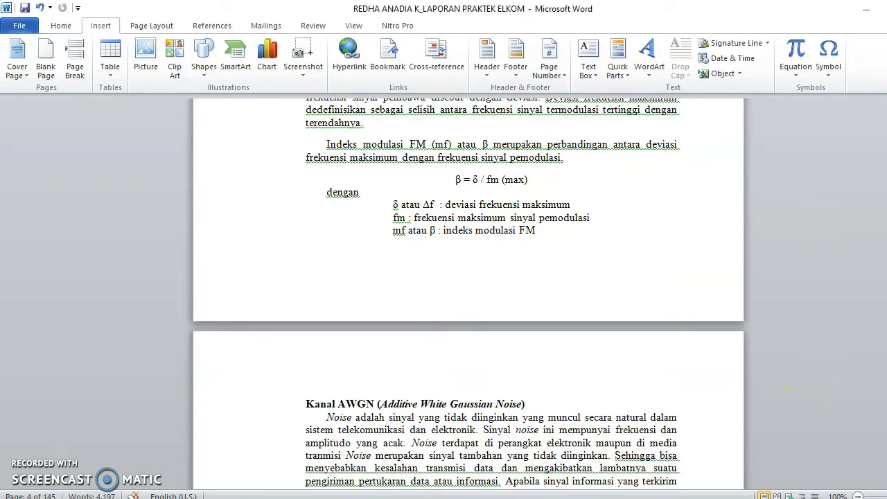
{"action": "scroll", "coordinate": [468, 291], "scroll_direction": "down", "scroll_amount": 1}
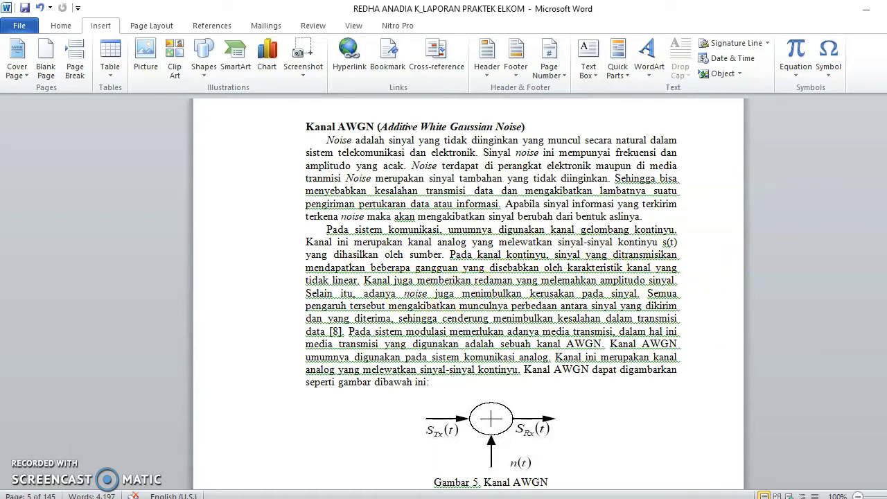
{"action": "scroll", "coordinate": [490, 298], "scroll_direction": "down", "scroll_amount": 1}
{"action": "scroll", "coordinate": [491, 298], "scroll_direction": "down", "scroll_amount": 4}
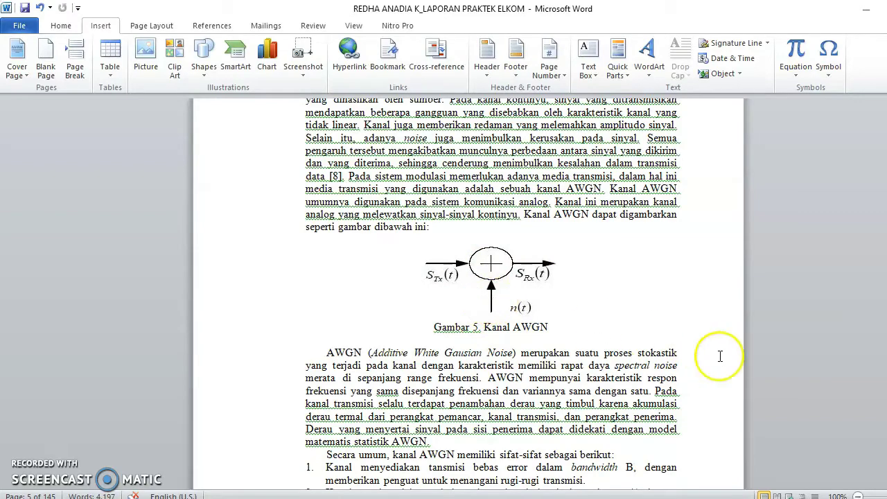
{"action": "scroll", "coordinate": [492, 291], "scroll_direction": "down", "scroll_amount": 5}
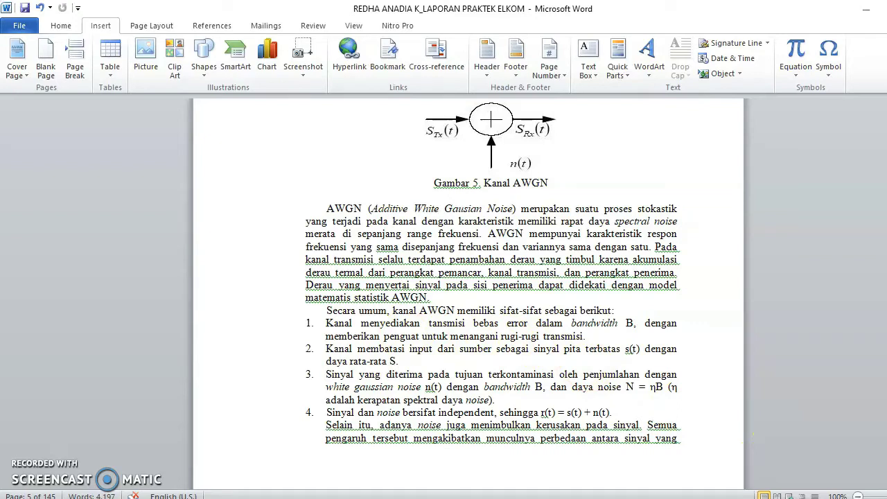
{"action": "scroll", "coordinate": [492, 277], "scroll_direction": "down", "scroll_amount": 3}
{"action": "scroll", "coordinate": [492, 277], "scroll_direction": "down", "scroll_amount": 2}
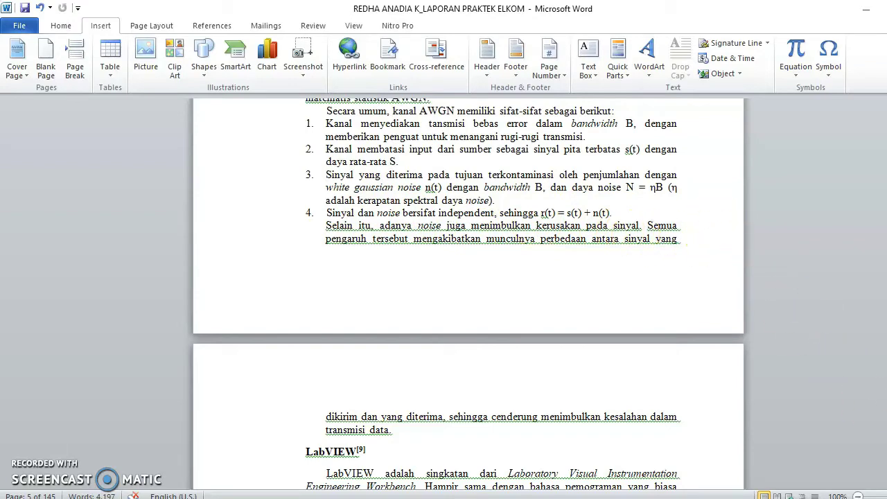
Step: Read the LabVIEW section of the report, covering its description, the splash screen figure and the introduction of the main components
{"action": "scroll", "coordinate": [468, 298], "scroll_direction": "down", "scroll_amount": 10}
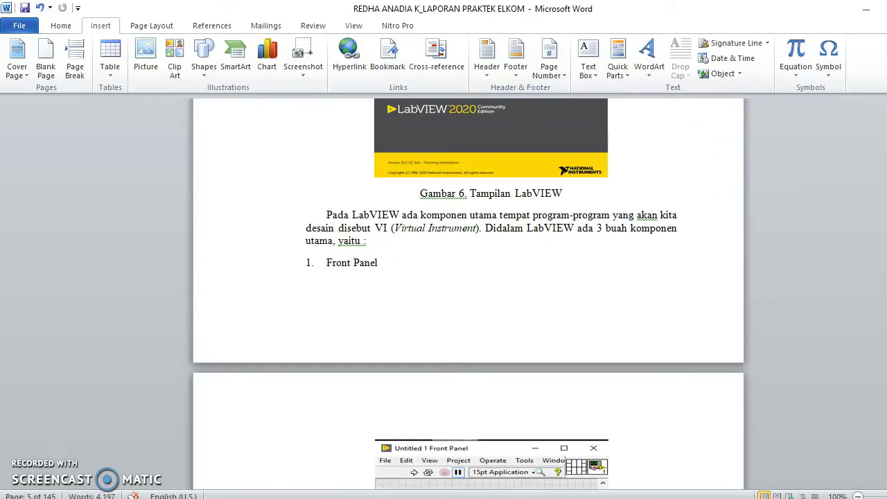
{"action": "scroll", "coordinate": [468, 298], "scroll_direction": "up", "scroll_amount": 15}
{"action": "scroll", "coordinate": [468, 298], "scroll_direction": "down", "scroll_amount": 10}
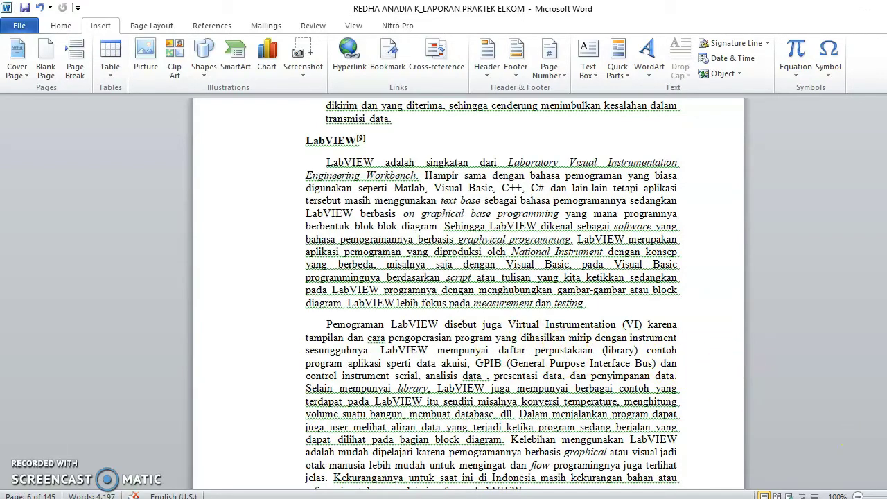
{"action": "scroll", "coordinate": [491, 291], "scroll_direction": "down", "scroll_amount": 3}
{"action": "scroll", "coordinate": [490, 291], "scroll_direction": "down", "scroll_amount": 3}
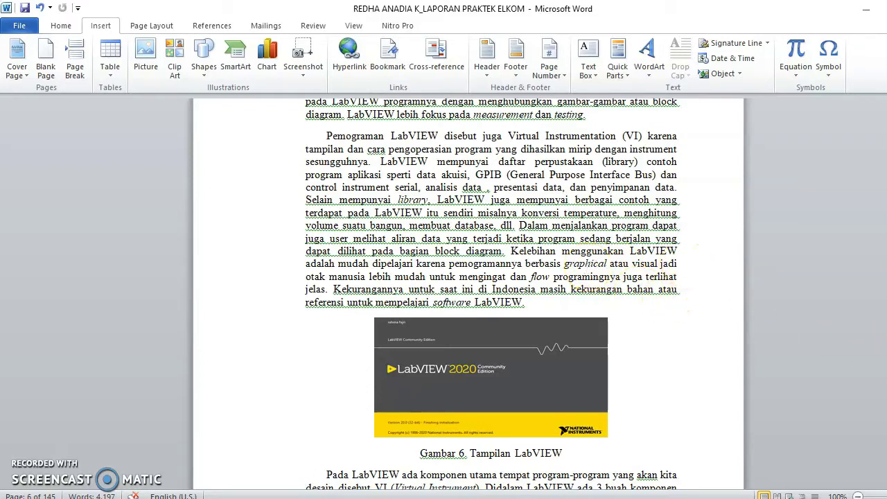
{"action": "scroll", "coordinate": [492, 294], "scroll_direction": "down", "scroll_amount": 7}
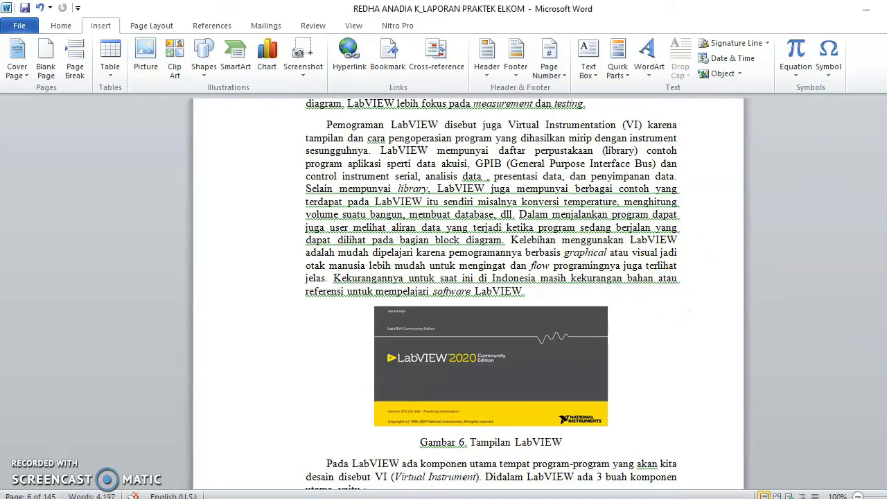
{"action": "scroll", "coordinate": [469, 297], "scroll_direction": "down", "scroll_amount": 2}
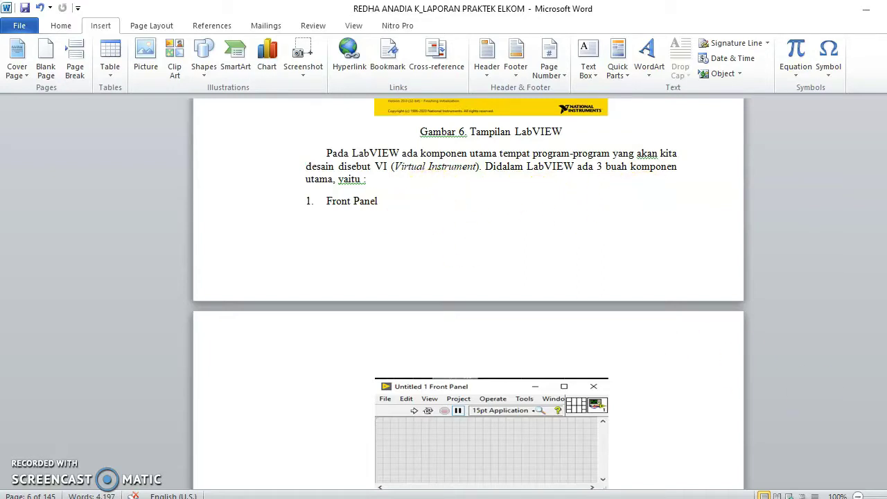
Step: Review the Front Panel section, including the front panel figure, the controls and indicators text and the control palette figure
{"action": "scroll", "coordinate": [469, 293], "scroll_direction": "down", "scroll_amount": 7}
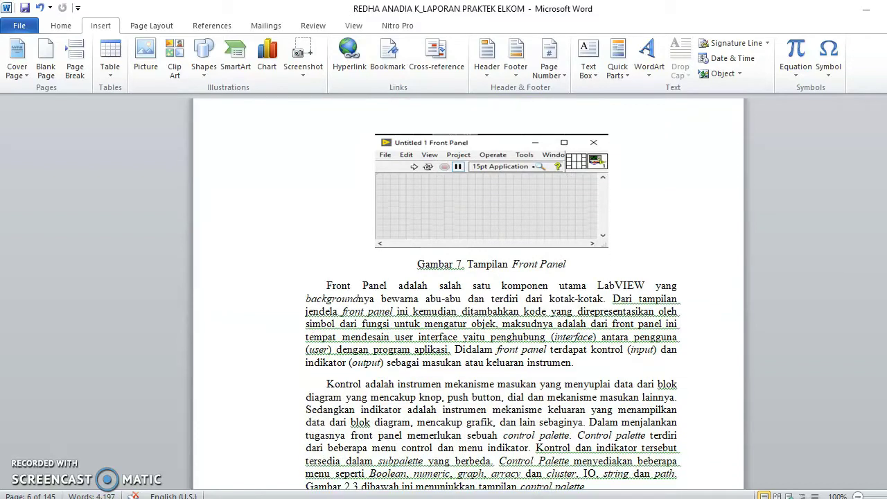
{"action": "scroll", "coordinate": [469, 293], "scroll_direction": "down", "scroll_amount": 1}
{"action": "left_click_drag", "start_coordinate": [651, 276], "coordinate": [486, 174]}
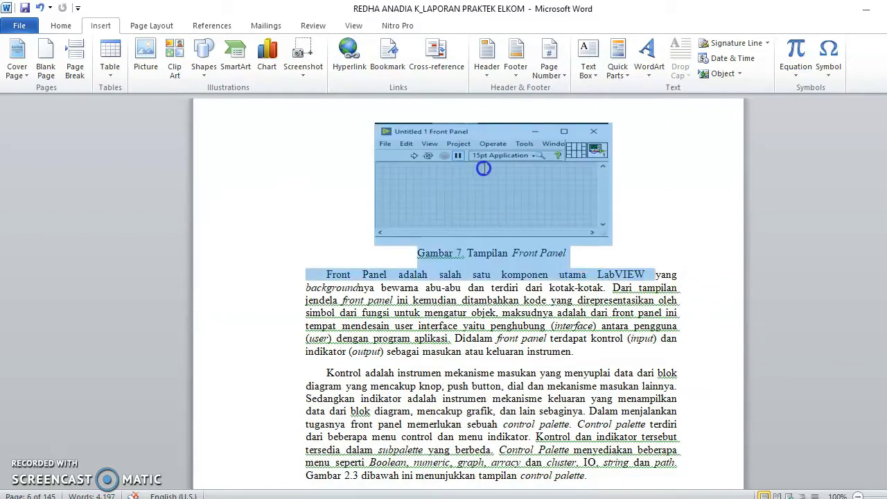
{"action": "left_click", "coordinate": [377, 251]}
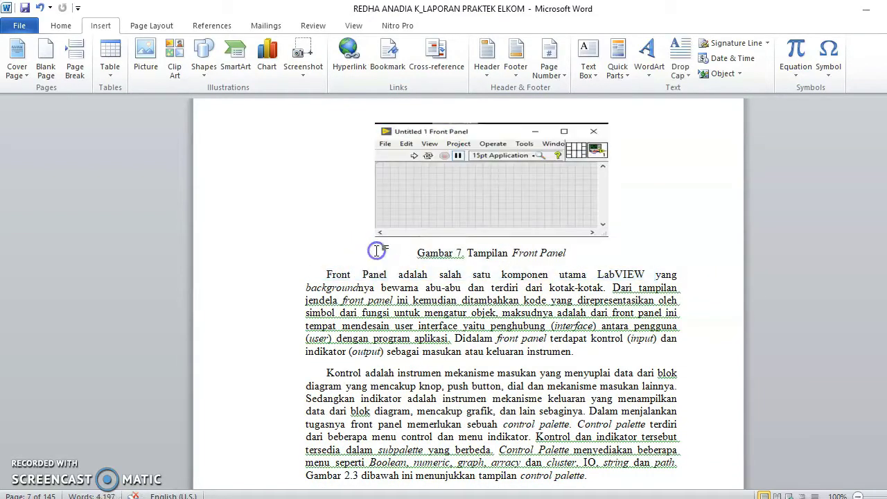
{"action": "left_click", "coordinate": [575, 296]}
{"action": "scroll", "coordinate": [490, 298], "scroll_direction": "down", "scroll_amount": 6}
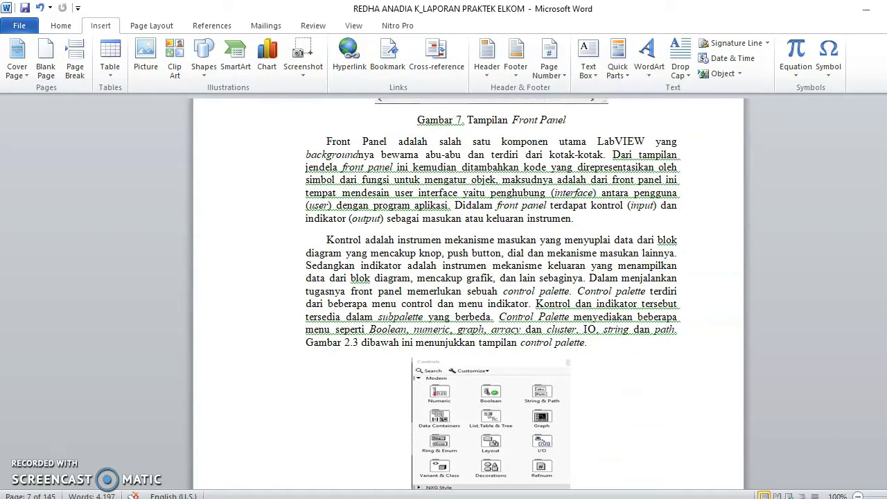
{"action": "scroll", "coordinate": [490, 298], "scroll_direction": "down", "scroll_amount": 1}
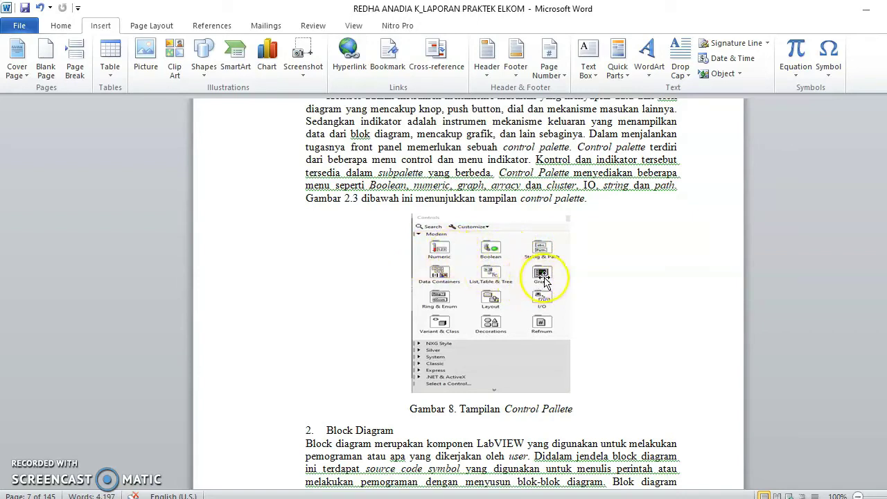
{"action": "left_click_drag", "start_coordinate": [542, 281], "coordinate": [518, 284]}
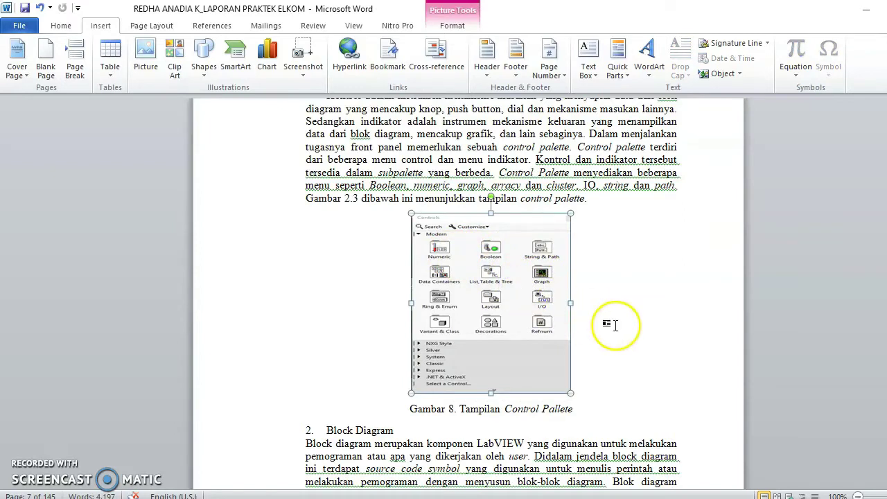
{"action": "scroll", "coordinate": [492, 291], "scroll_direction": "down", "scroll_amount": 5}
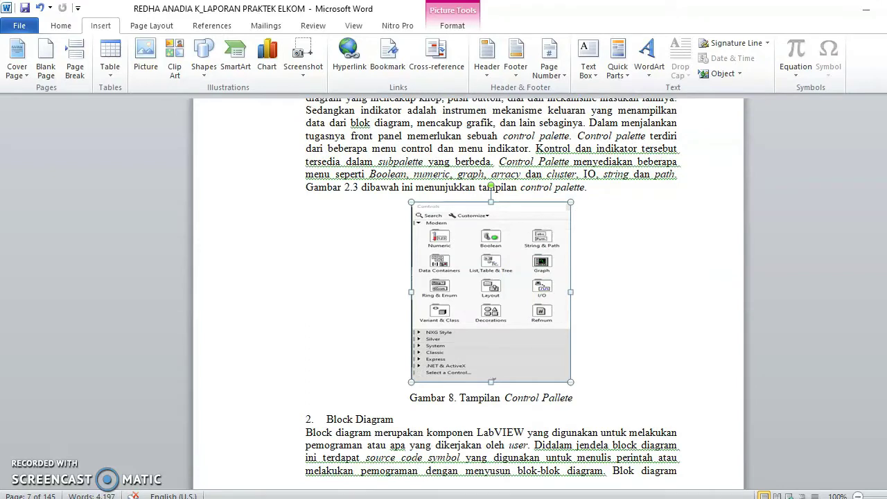
Step: Read the Block Diagram and Tipe Data sections, and continue through the equipment list and the experiment steps
{"action": "scroll", "coordinate": [492, 291], "scroll_direction": "down", "scroll_amount": 4}
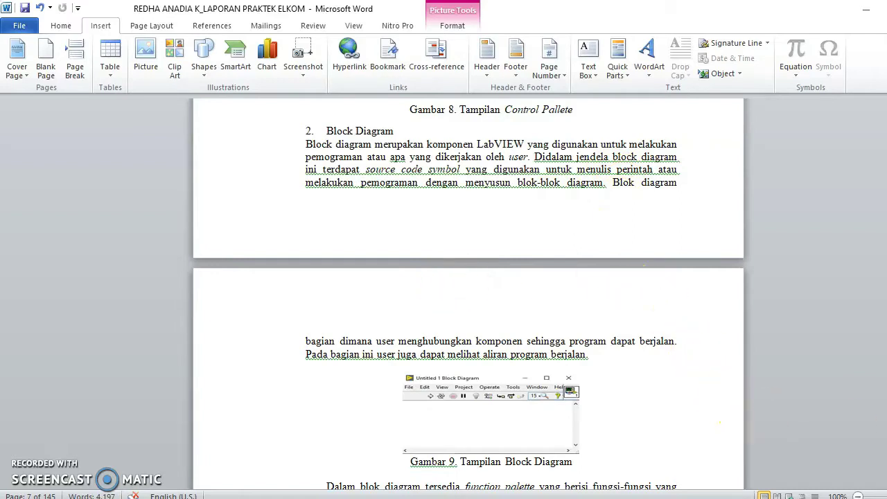
{"action": "scroll", "coordinate": [468, 291], "scroll_direction": "down", "scroll_amount": 5}
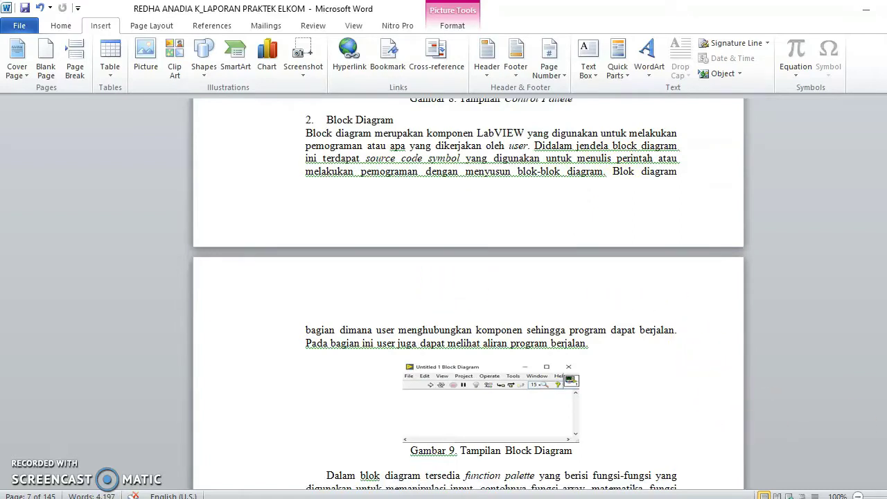
{"action": "scroll", "coordinate": [493, 308], "scroll_direction": "down", "scroll_amount": 1}
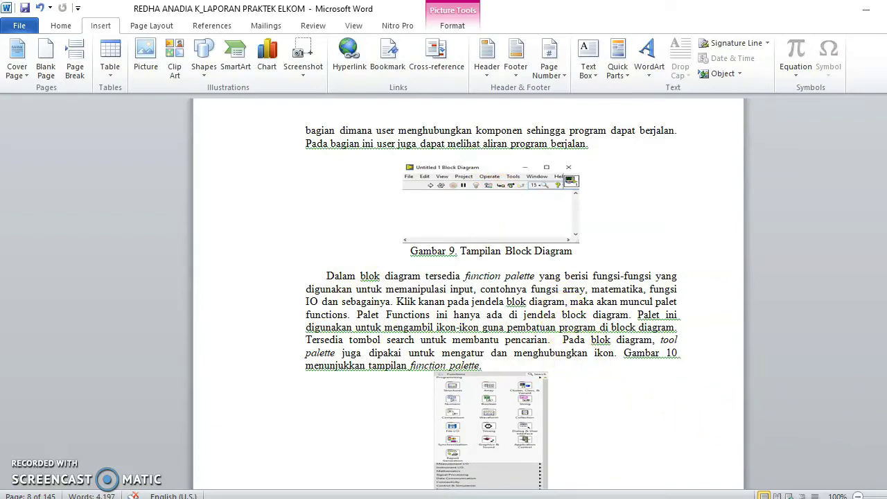
{"action": "scroll", "coordinate": [491, 291], "scroll_direction": "down", "scroll_amount": 7}
{"action": "scroll", "coordinate": [491, 291], "scroll_direction": "down", "scroll_amount": 1}
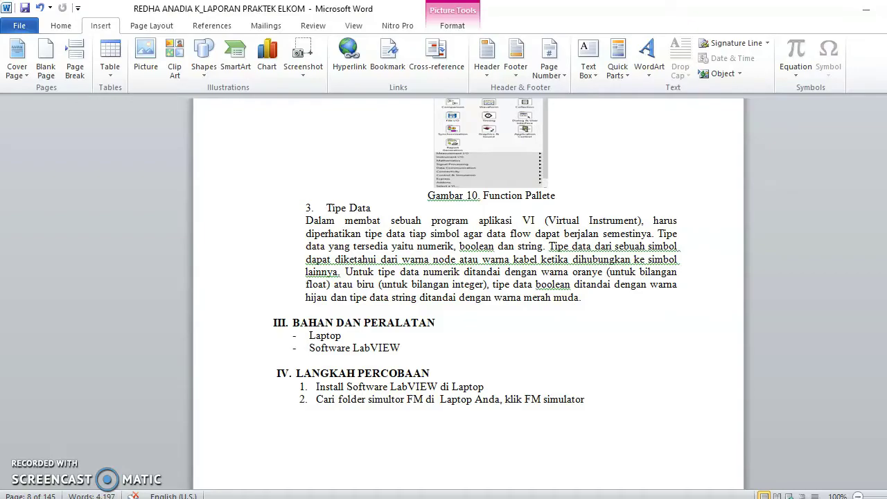
{"action": "scroll", "coordinate": [477, 251], "scroll_direction": "down", "scroll_amount": 2}
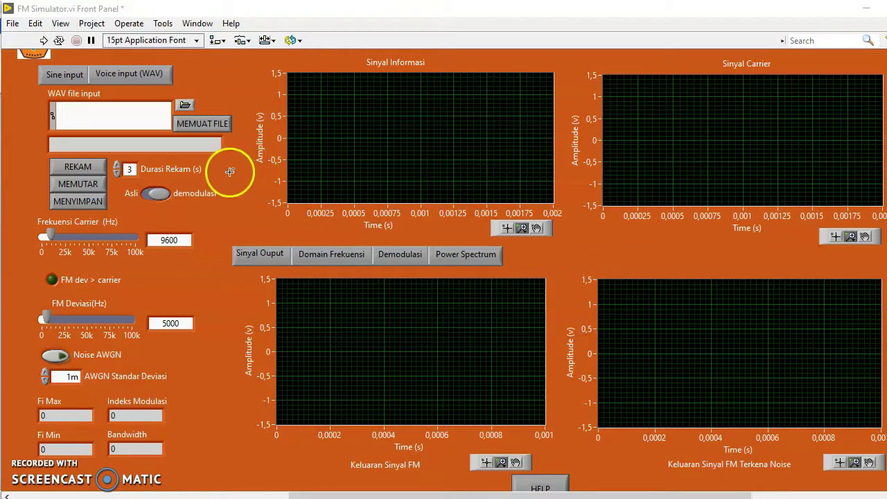
Step: In the LabVIEW FM Simulator, run the VI continuously with the sine input and set the carrier frequency to 10000 Hz
{"action": "left_click", "coordinate": [59, 41]}
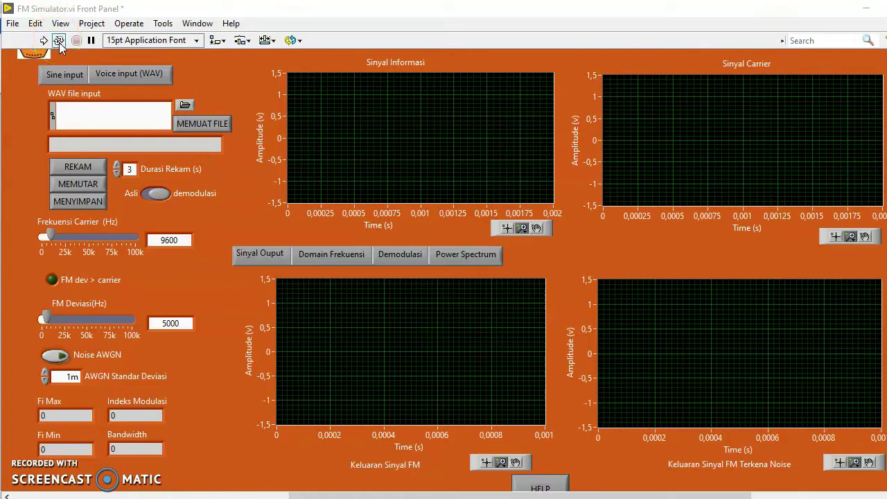
{"action": "left_click", "coordinate": [59, 41]}
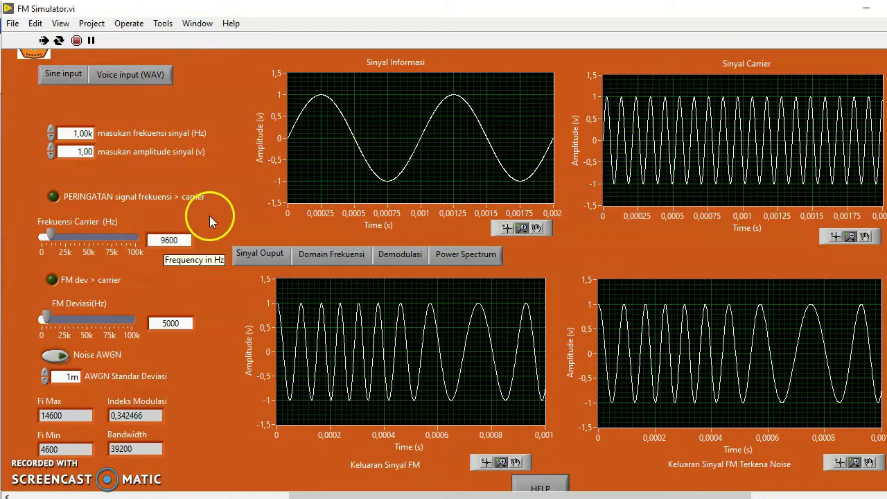
{"action": "left_click", "coordinate": [169, 239]}
{"action": "key", "text": "BackSpace"}
{"action": "key", "text": "BackSpace"}
{"action": "type", "text": "1"}
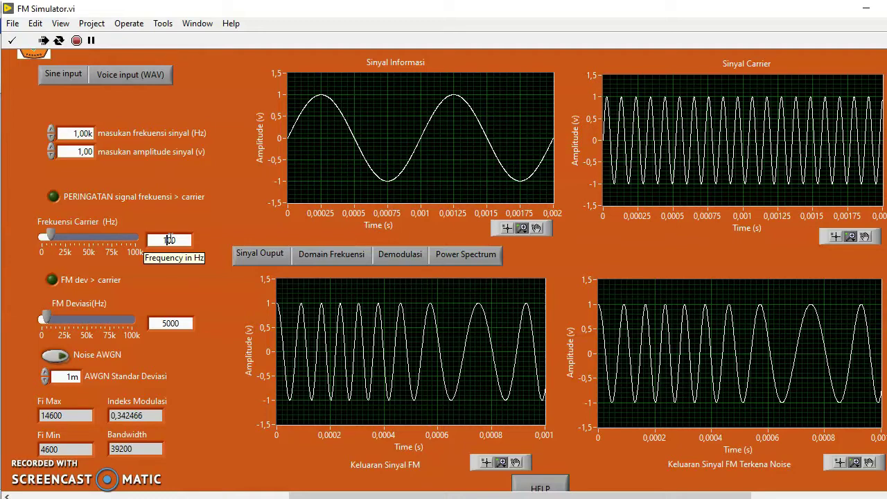
{"action": "type", "text": "0000"}
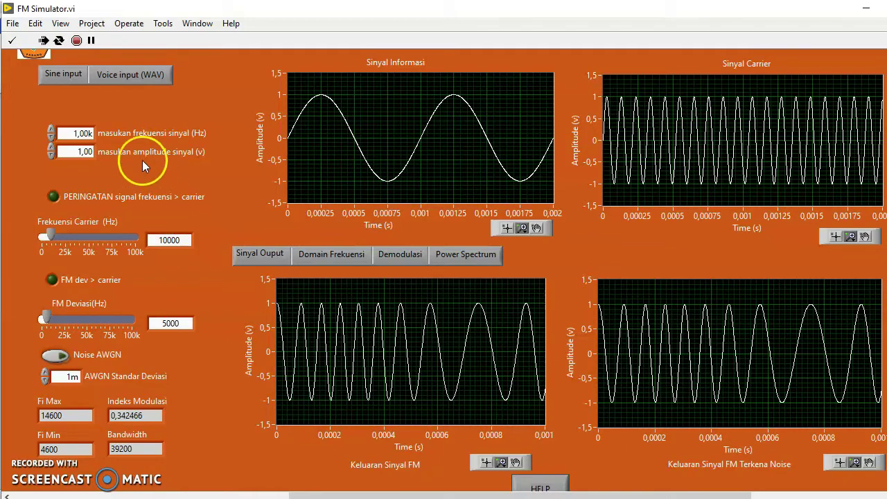
Step: Set the sine input's signal amplitude to 0,5 V
{"action": "left_click", "coordinate": [92, 151]}
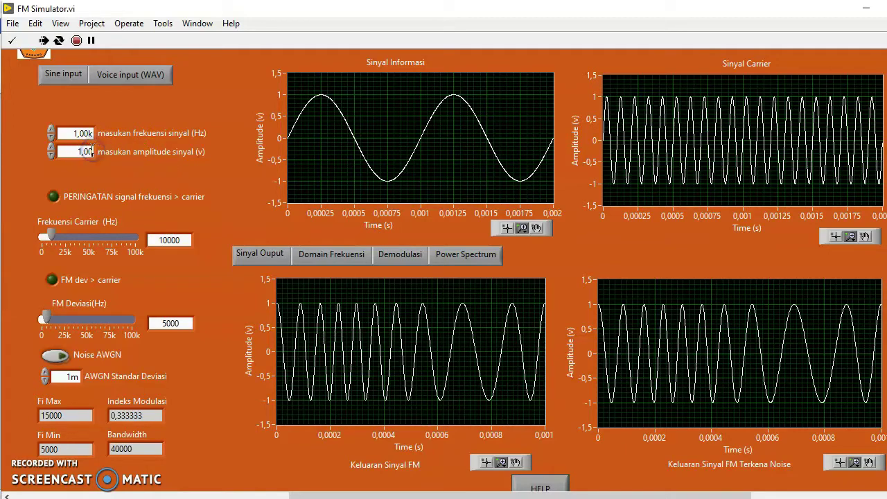
{"action": "double_click", "coordinate": [92, 151]}
{"action": "key", "text": "BackSpace"}
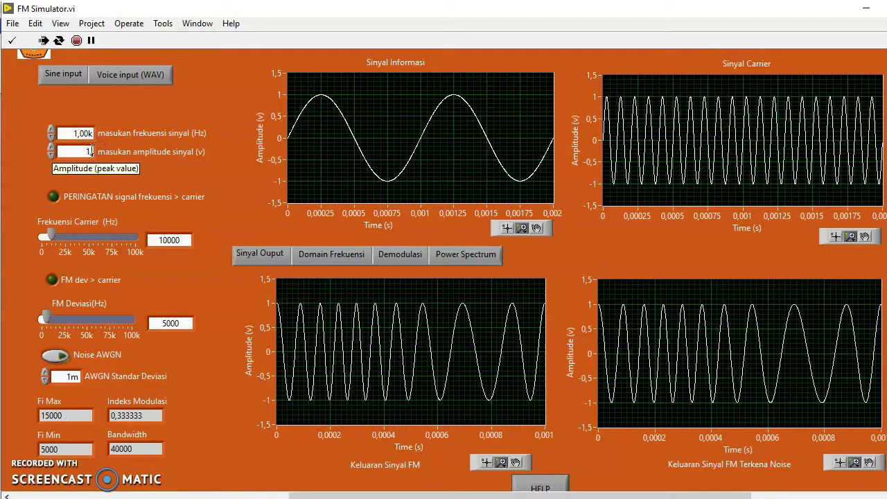
{"action": "type", "text": "0,5"}
{"action": "key", "text": "Return"}
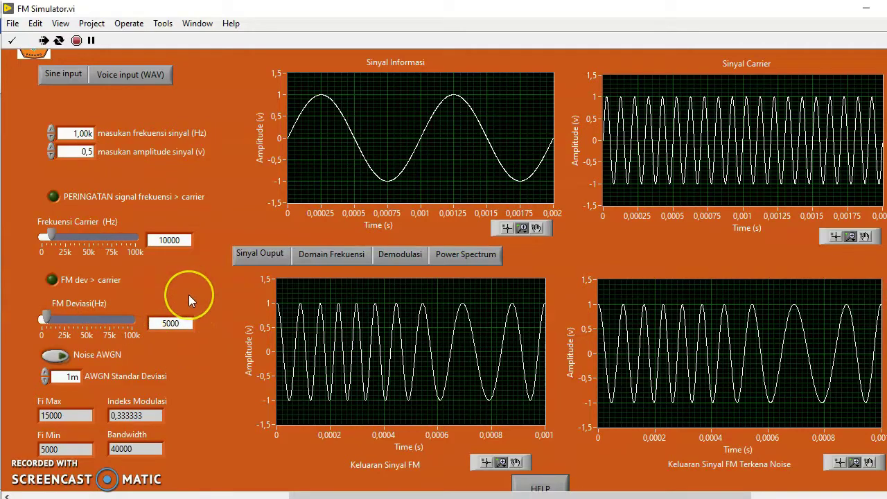
{"action": "key", "text": "Return"}
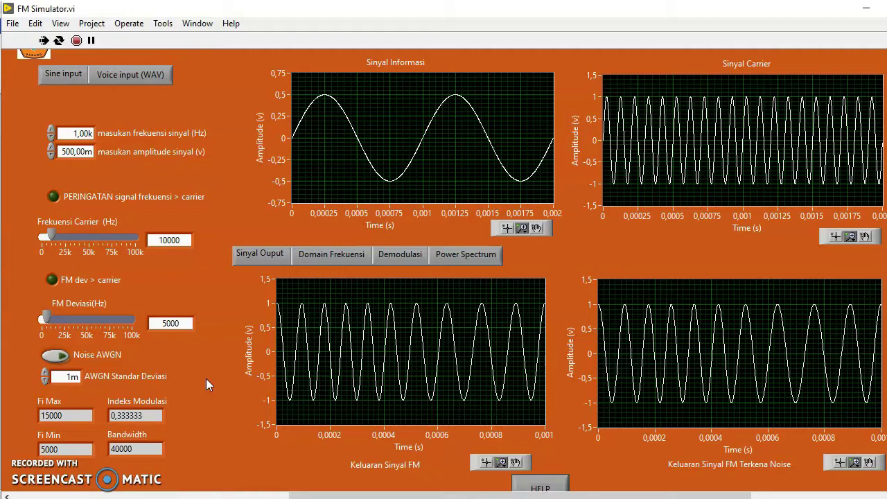
Step: Set the sine input's signal amplitude to 2,5 V
{"action": "left_click_drag", "start_coordinate": [201, 341], "coordinate": [218, 380]}
{"action": "left_click", "coordinate": [81, 155]}
{"action": "left_click", "coordinate": [95, 154]}
{"action": "left_click", "coordinate": [92, 151]}
{"action": "key", "text": "BackSpace"}
{"action": "key", "text": "BackSpace"}
{"action": "key", "text": "BackSpace"}
{"action": "key", "text": "BackSpace"}
{"action": "key", "text": "BackSpace"}
{"action": "key", "text": "BackSpace"}
{"action": "key", "text": "BackSpace"}
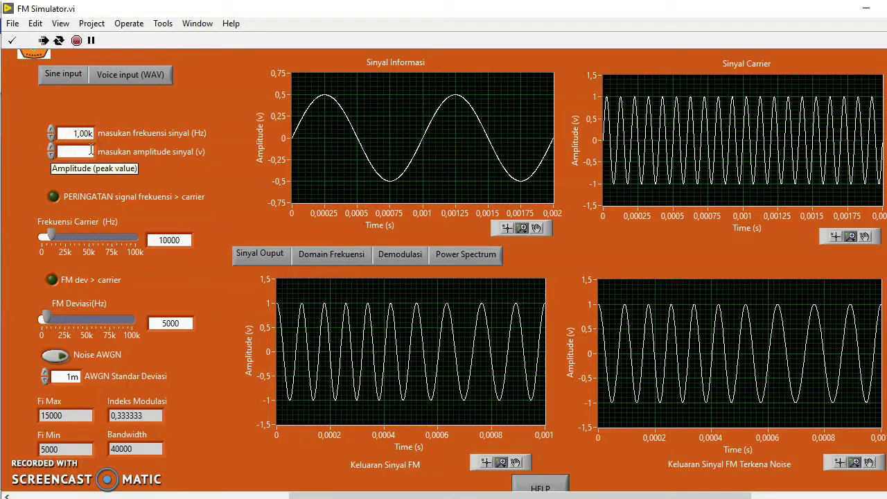
{"action": "type", "text": "2,5"}
{"action": "left_click", "coordinate": [91, 170]}
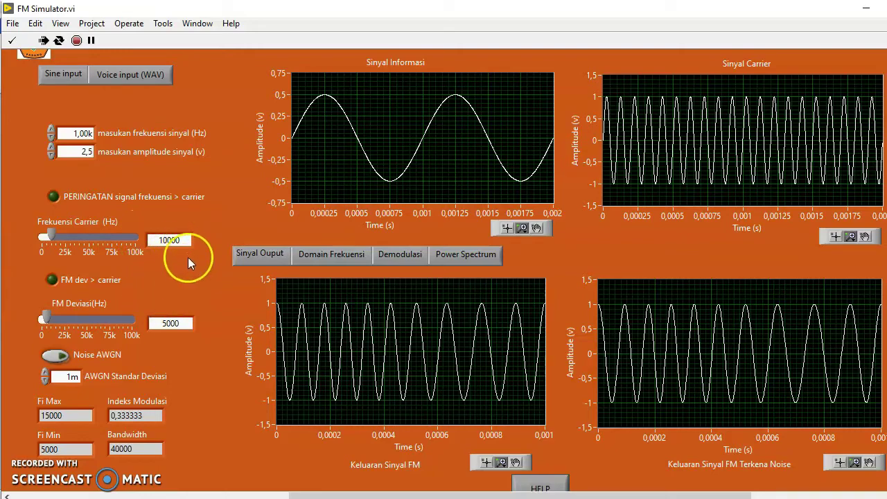
{"action": "key", "text": "Return"}
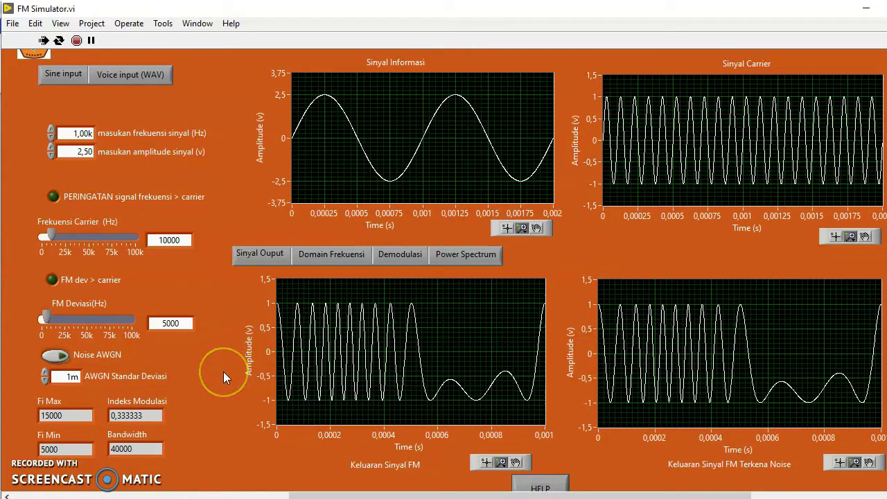
Step: Set the sine input's signal amplitude to 5 V
{"action": "left_click", "coordinate": [90, 151]}
{"action": "key", "text": "BackSpace"}
{"action": "key", "text": "BackSpace"}
{"action": "key", "text": "BackSpace"}
{"action": "key", "text": "BackSpace"}
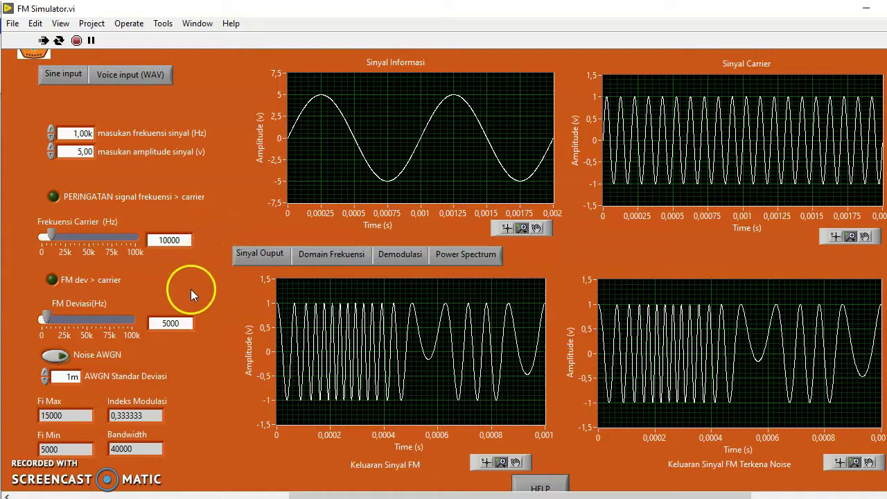
Step: Set the FM deviation to 10000 Hz
{"action": "left_click", "coordinate": [170, 323]}
{"action": "key", "text": "BackSpace"}
{"action": "key", "text": "Return"}
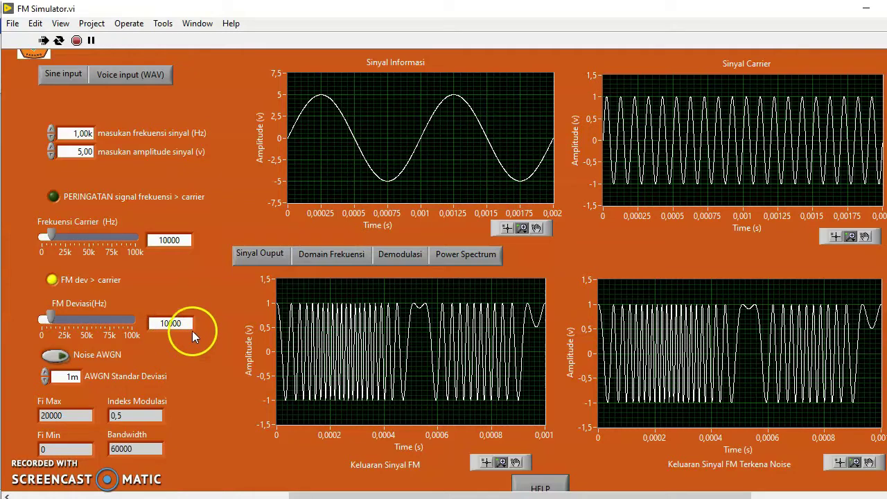
Step: Set the FM deviation to 15000 Hz
{"action": "left_click", "coordinate": [170, 322]}
{"action": "key", "text": "BackSpace"}
{"action": "key", "text": "BackSpace"}
{"action": "type", "text": "1"}
{"action": "type", "text": "5"}
{"action": "key", "text": "Return"}
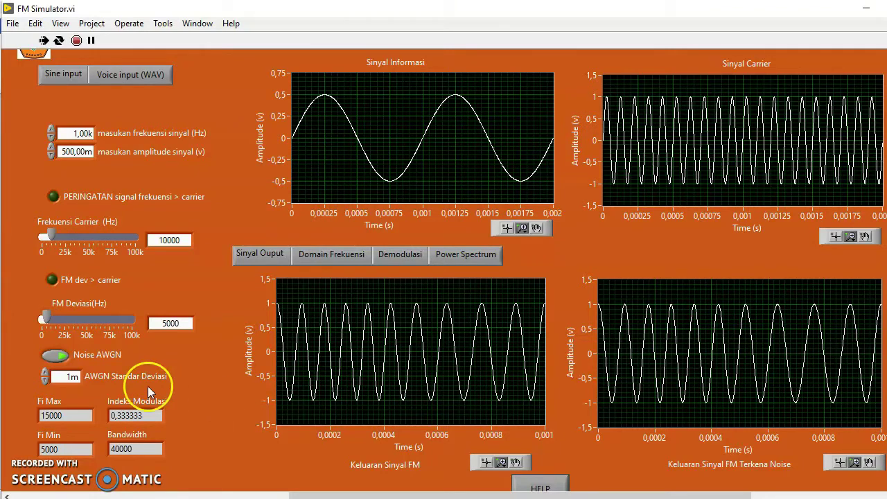
Step: Check the simulator's signal amplitude, carrier frequency, FM deviation and AWGN noise settings
{"action": "left_click", "coordinate": [61, 356]}
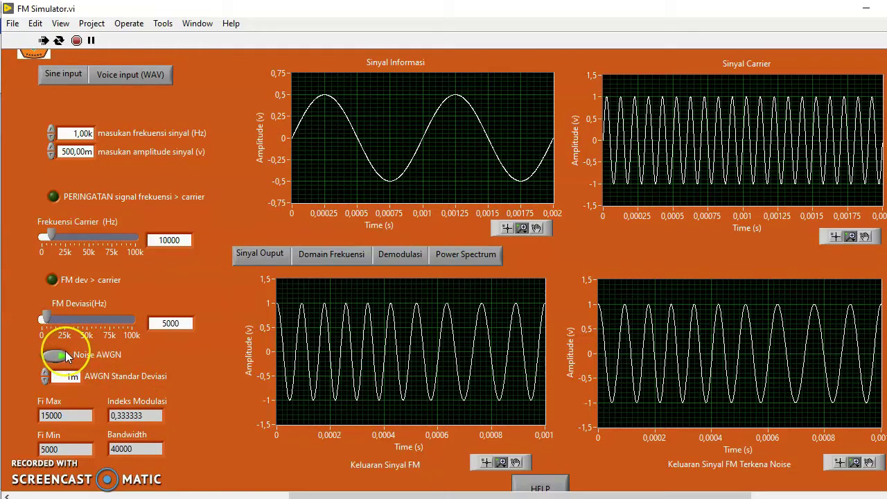
{"action": "left_click", "coordinate": [93, 226]}
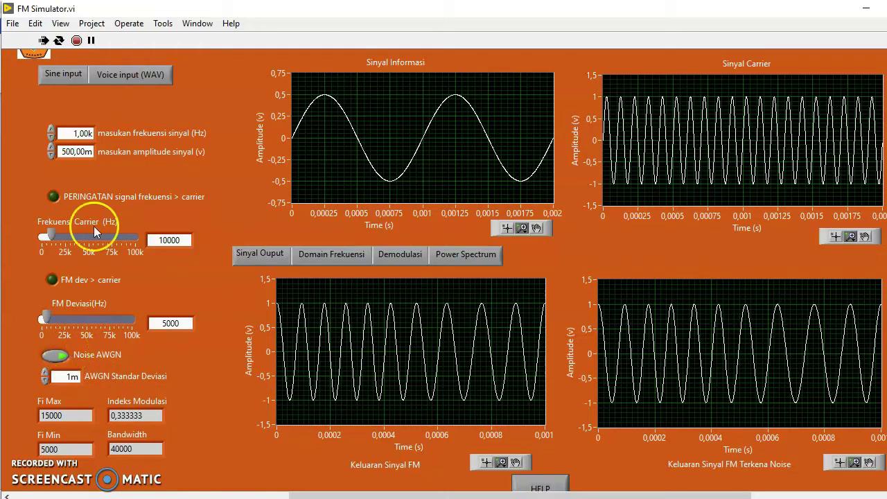
{"action": "left_click", "coordinate": [94, 158]}
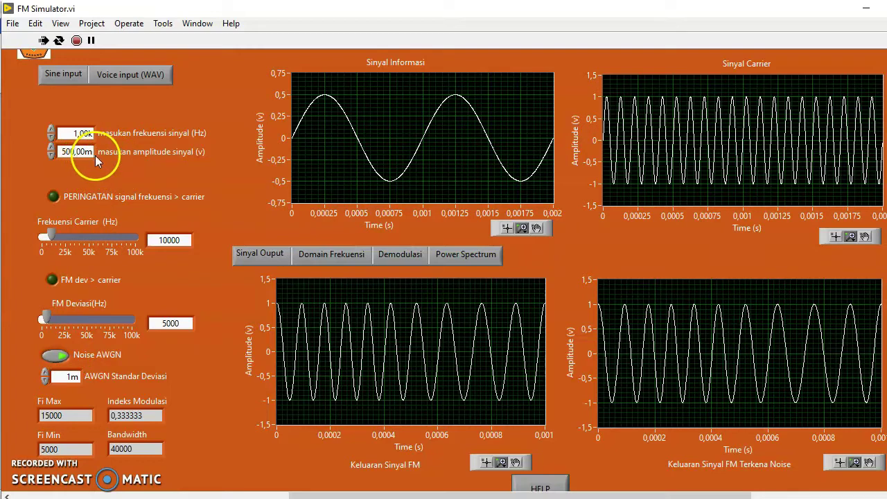
{"action": "left_click", "coordinate": [167, 240]}
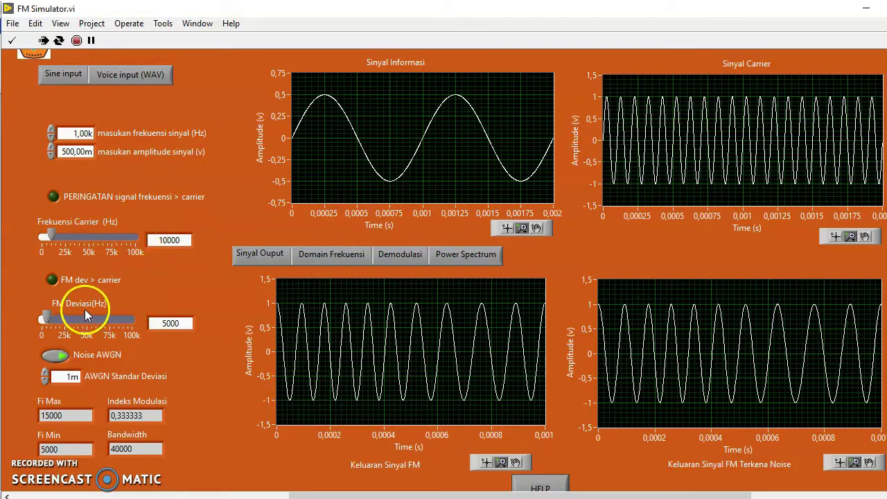
{"action": "left_click", "coordinate": [169, 323]}
{"action": "left_click", "coordinate": [179, 330]}
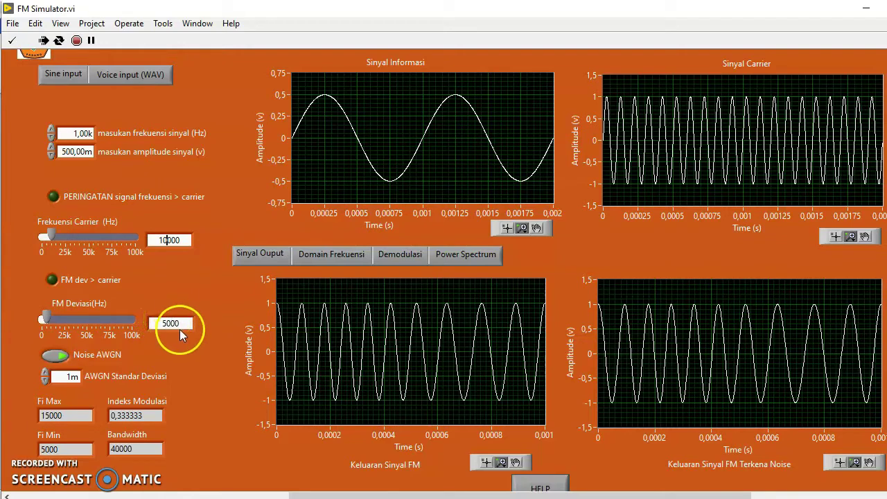
Step: Set the AWGN standard deviation to 50m
{"action": "left_click", "coordinate": [69, 376]}
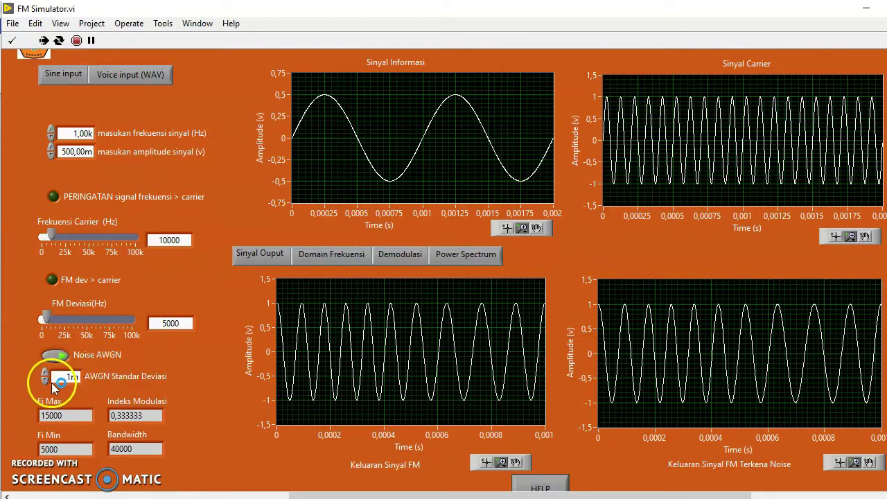
{"action": "left_click", "coordinate": [165, 354]}
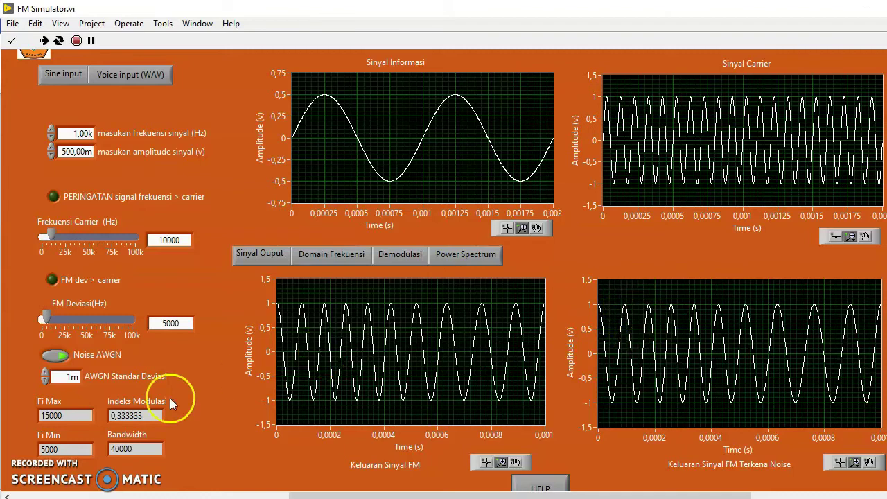
{"action": "left_click", "coordinate": [72, 377]}
{"action": "type", "text": "50"}
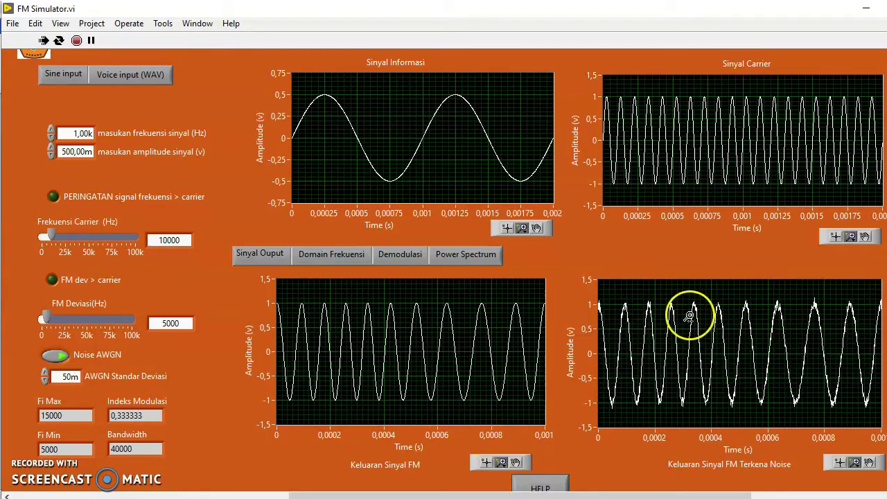
Step: Raise the AWGN standard deviation to 100m
{"action": "left_click", "coordinate": [69, 376]}
{"action": "key", "text": "BackSpace"}
{"action": "key", "text": "BackSpace"}
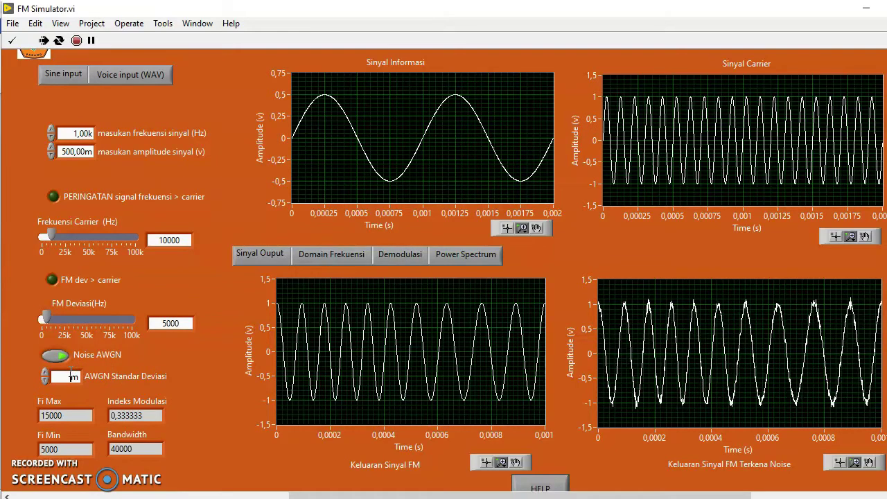
{"action": "type", "text": "100"}
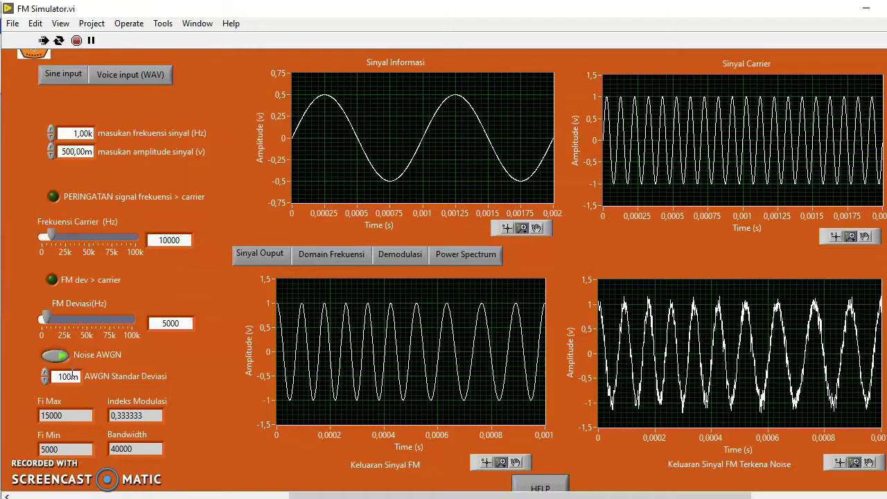
Step: Raise the AWGN standard deviation to 200m
{"action": "double_click", "coordinate": [72, 375]}
{"action": "key", "text": "BackSpace"}
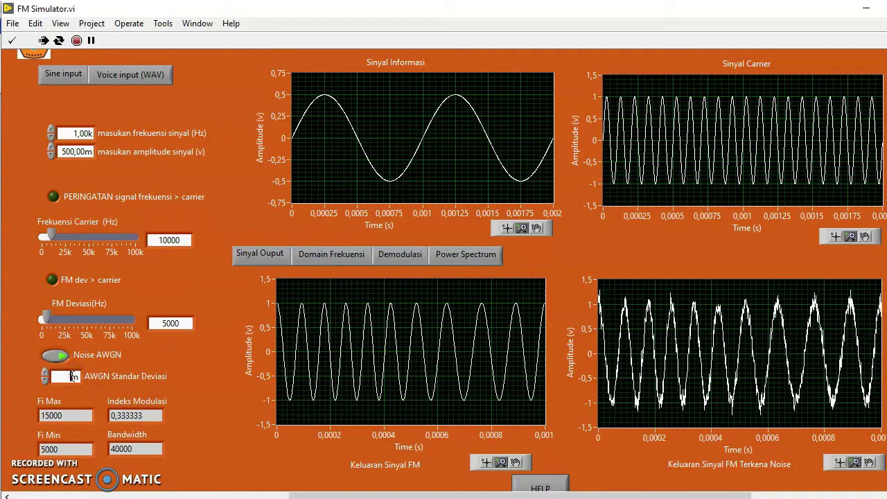
{"action": "type", "text": "200"}
{"action": "key", "text": "Return"}
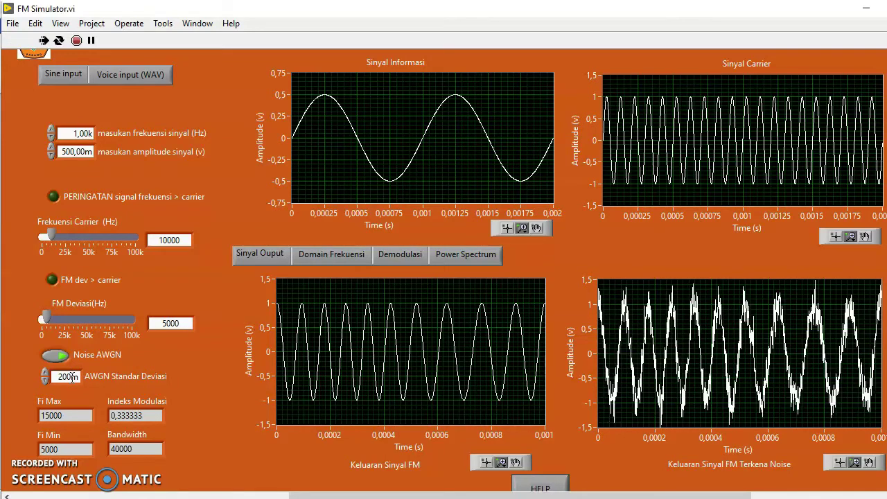
Step: Raise the AWGN standard deviation to 500m
{"action": "double_click", "coordinate": [72, 377]}
{"action": "key", "text": "BackSpace"}
{"action": "type", "text": "500"}
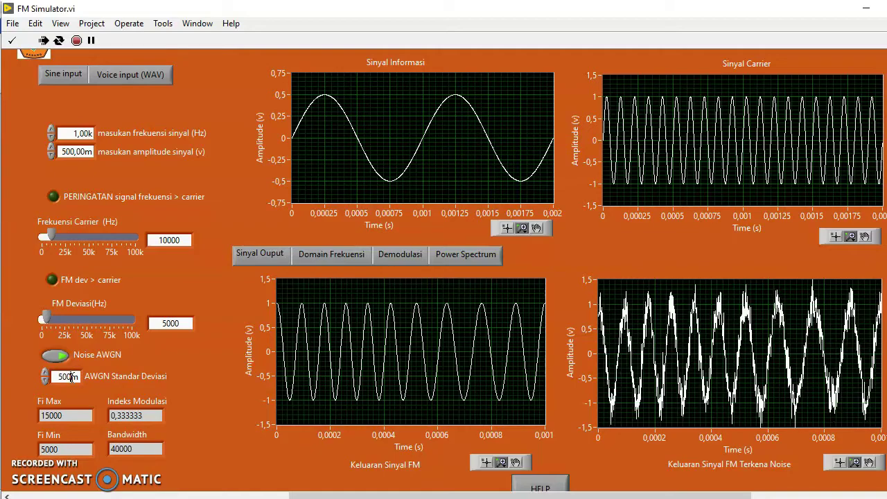
{"action": "left_click", "coordinate": [95, 385]}
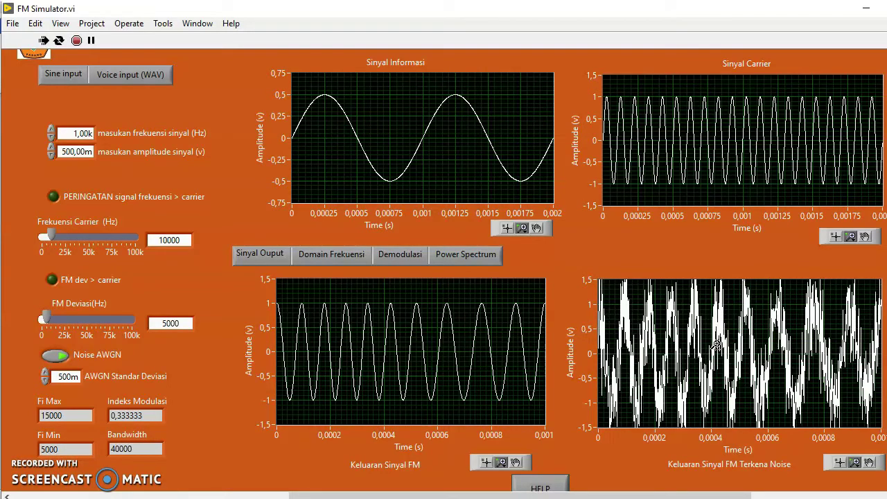
Step: Switch to the Word lab report and review the modulation index and bandwidth calculations in the data analysis section
{"action": "left_click", "coordinate": [165, 450]}
{"action": "left_click", "coordinate": [33, 466]}
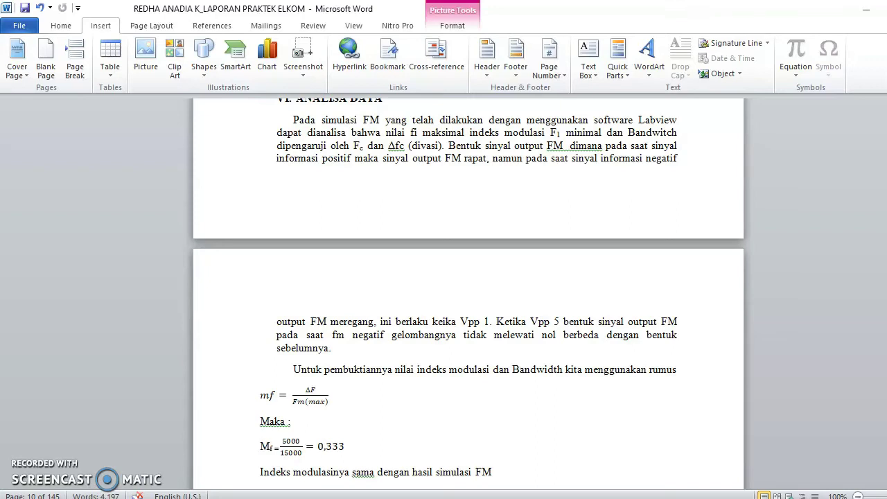
{"action": "scroll", "coordinate": [468, 292], "scroll_direction": "down", "scroll_amount": 1}
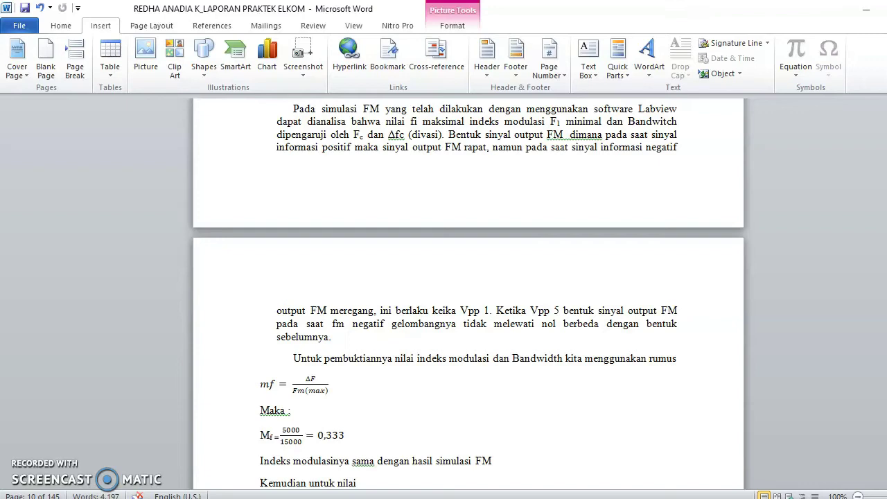
{"action": "scroll", "coordinate": [469, 291], "scroll_direction": "down", "scroll_amount": 5}
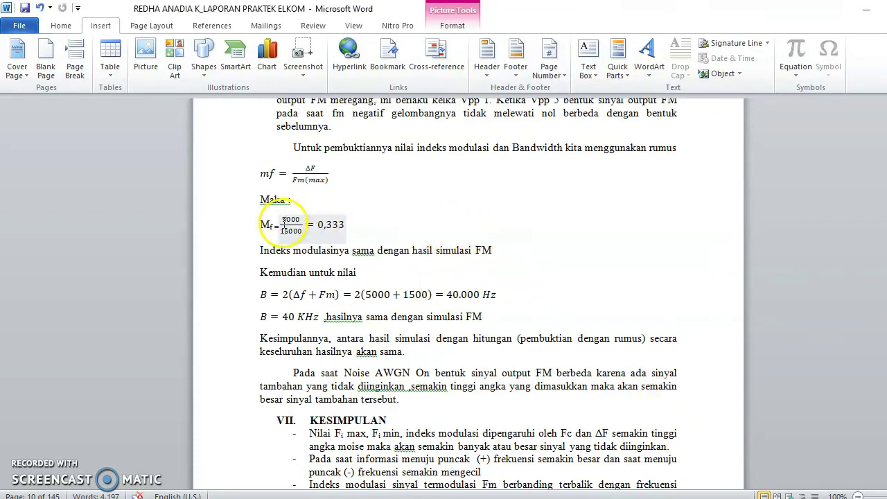
{"action": "left_click", "coordinate": [304, 220]}
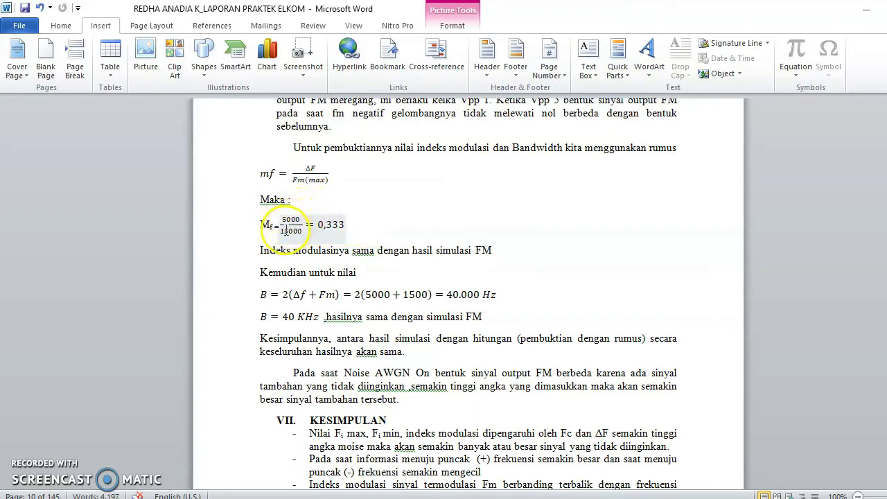
{"action": "left_click", "coordinate": [360, 230]}
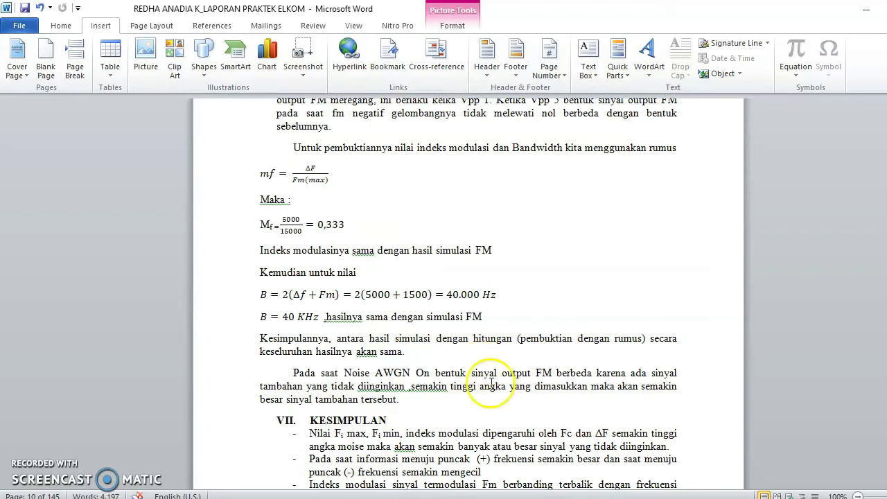
Step: Switch back to the FM Simulator, compare its modulation index and bandwidth with the report, and turn off the AWGN noise
{"action": "mouse_move", "coordinate": [527, 498]}
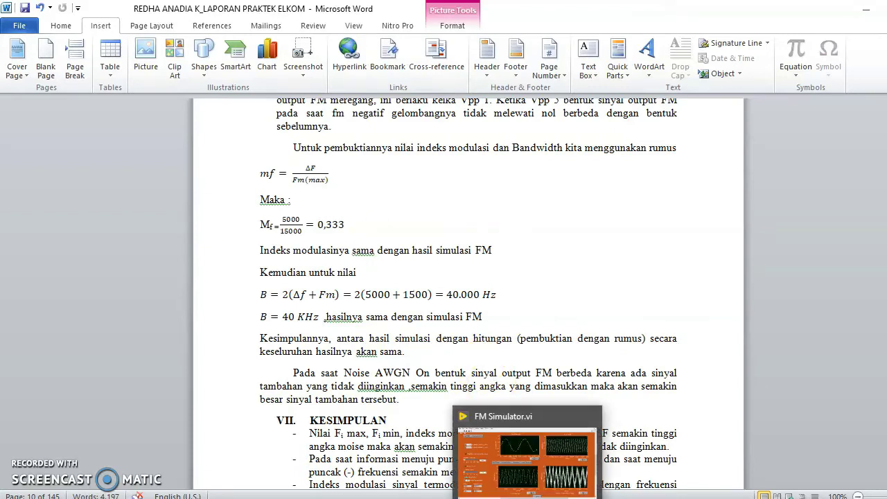
{"action": "left_click", "coordinate": [432, 419]}
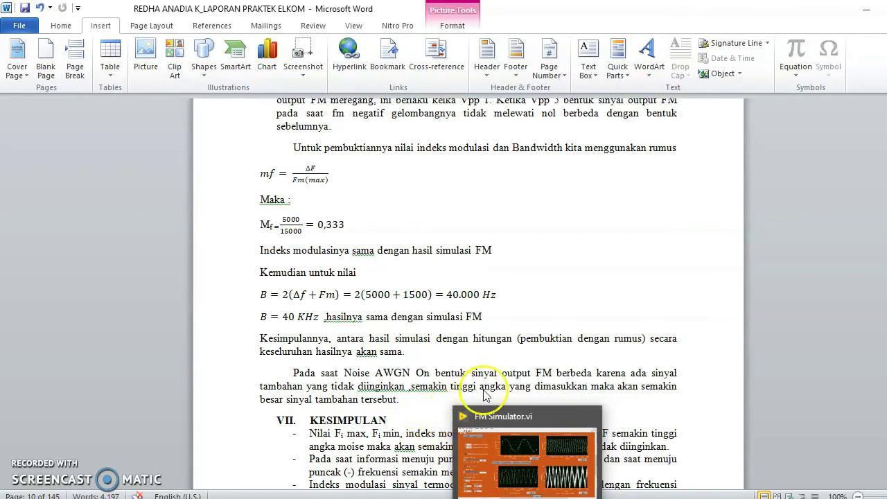
{"action": "left_click", "coordinate": [412, 303]}
{"action": "mouse_move", "coordinate": [527, 496]}
{"action": "left_click", "coordinate": [529, 457]}
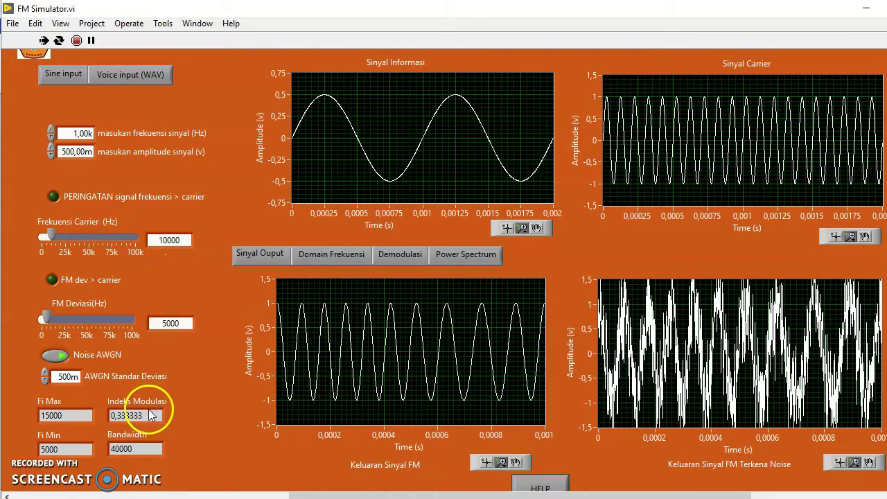
{"action": "left_click", "coordinate": [61, 355]}
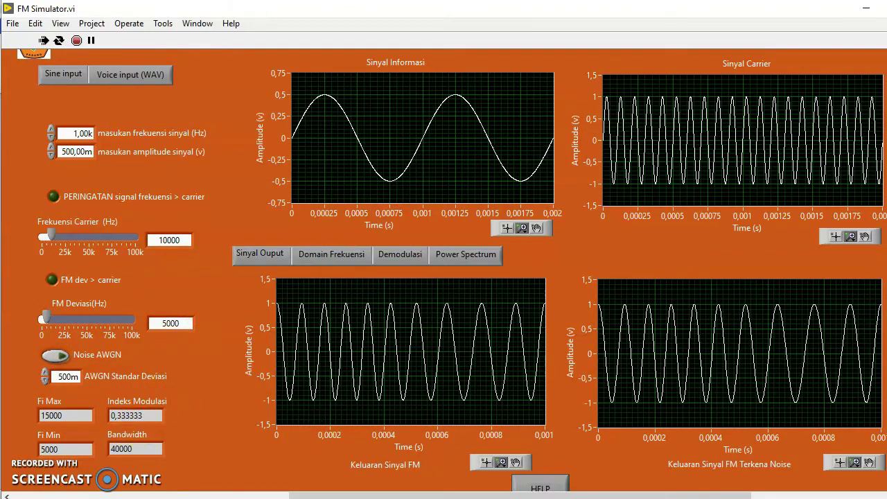
Step: Return to the Word lab report and read the AWGN noise analysis and the KESIMPULAN section
{"action": "mouse_move", "coordinate": [480, 495]}
{"action": "left_click", "coordinate": [478, 436]}
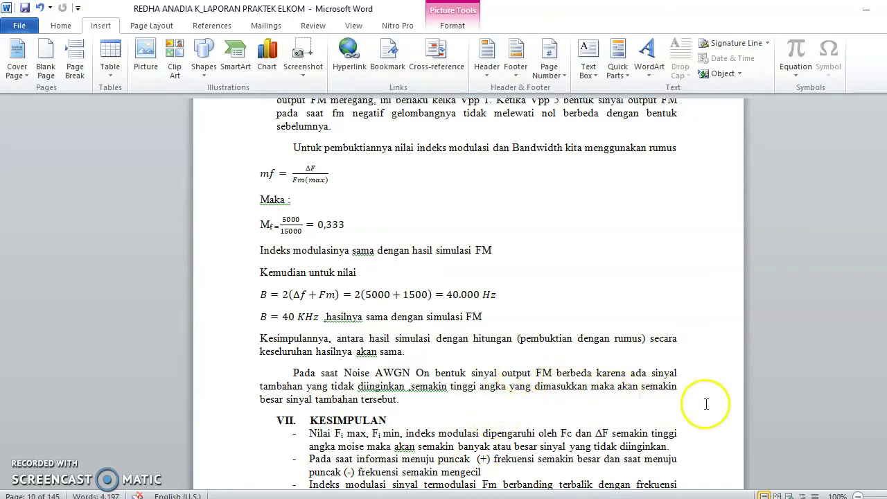
{"action": "scroll", "coordinate": [468, 293], "scroll_direction": "down", "scroll_amount": 1}
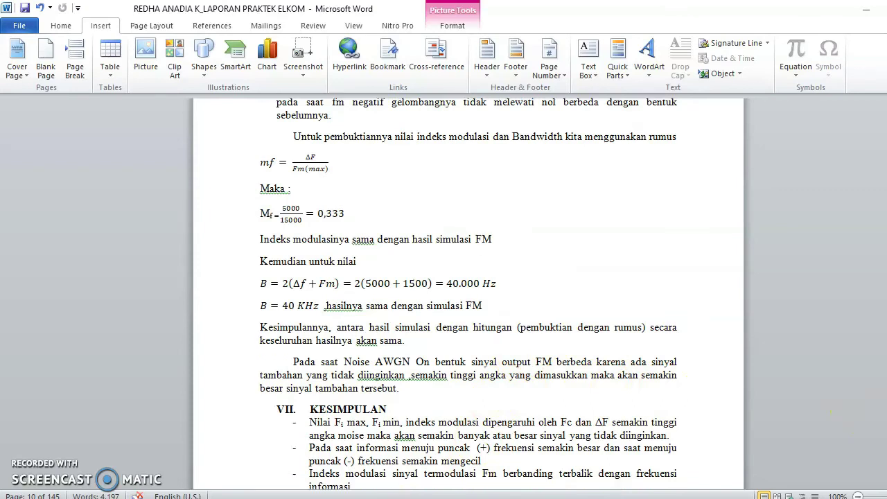
{"action": "scroll", "coordinate": [468, 294], "scroll_direction": "down", "scroll_amount": 2}
{"action": "scroll", "coordinate": [469, 294], "scroll_direction": "down", "scroll_amount": 2}
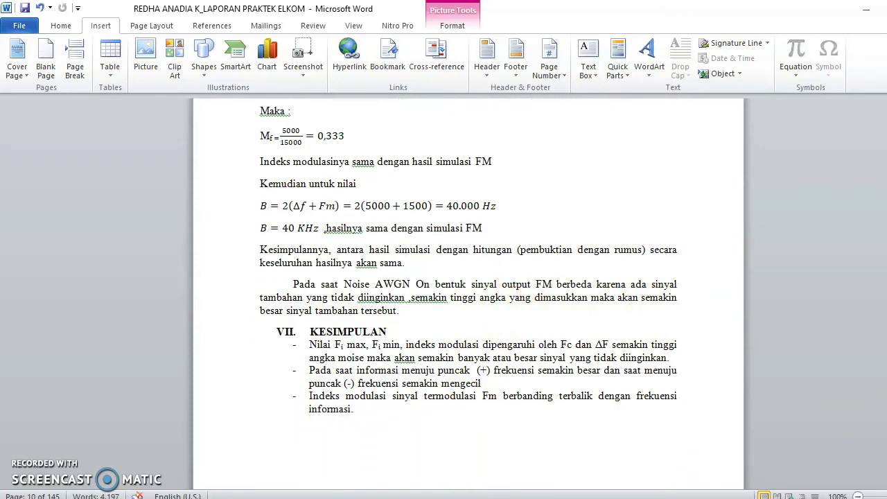
{"action": "scroll", "coordinate": [468, 294], "scroll_direction": "down", "scroll_amount": 3}
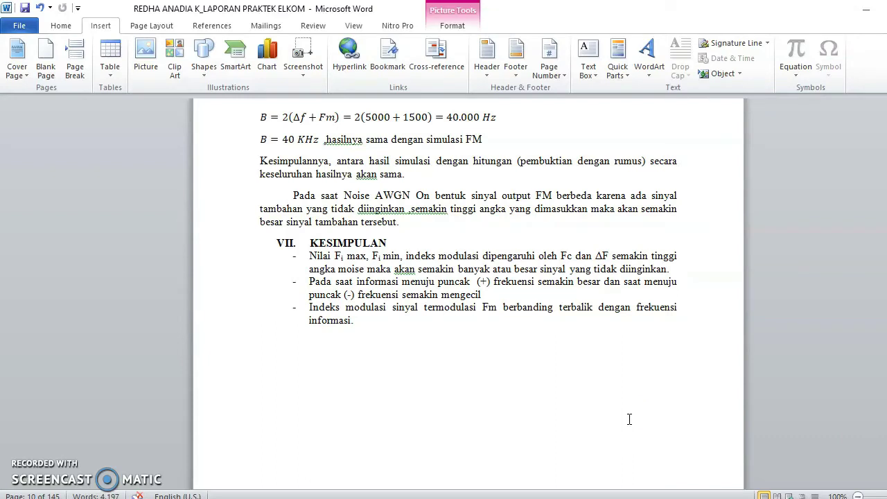
{"action": "left_click", "coordinate": [649, 392]}
{"action": "left_click", "coordinate": [470, 299]}
{"action": "left_click", "coordinate": [465, 321]}
{"action": "left_click", "coordinate": [400, 358]}
Step: Correct "moise" to "Noise" in the first bullet of the KESIMPULAN section
{"action": "left_click", "coordinate": [345, 271]}
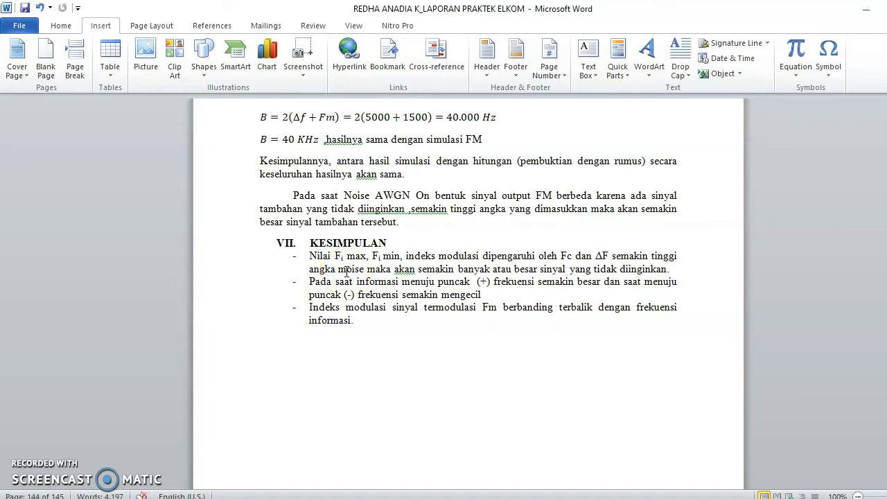
{"action": "key", "text": "BackSpace"}
{"action": "key", "text": "BackSpace"}
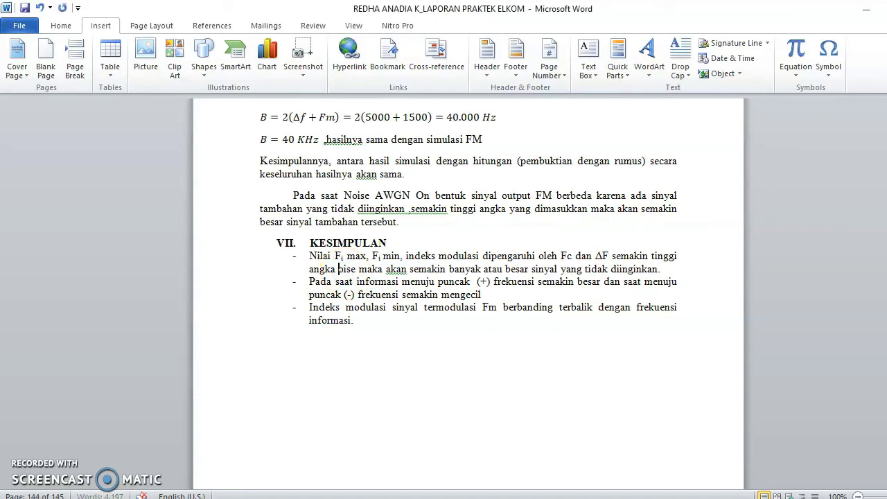
{"action": "type", "text": "No"}
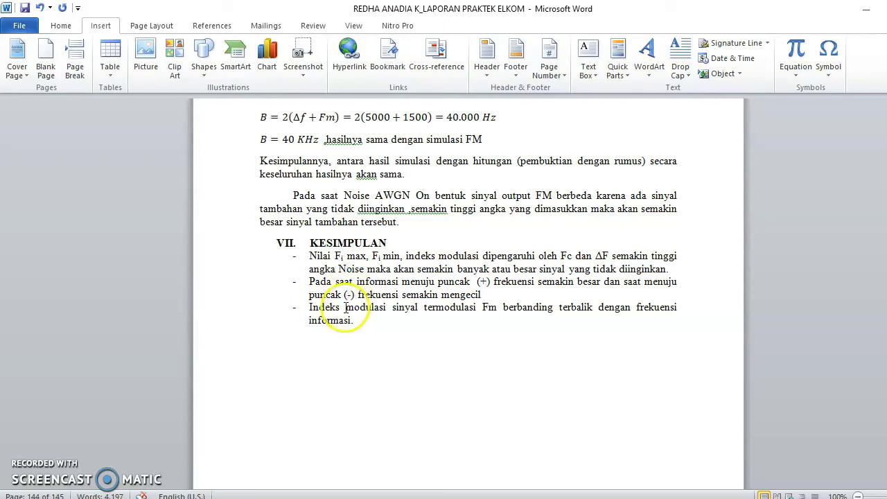
{"action": "left_click", "coordinate": [405, 333]}
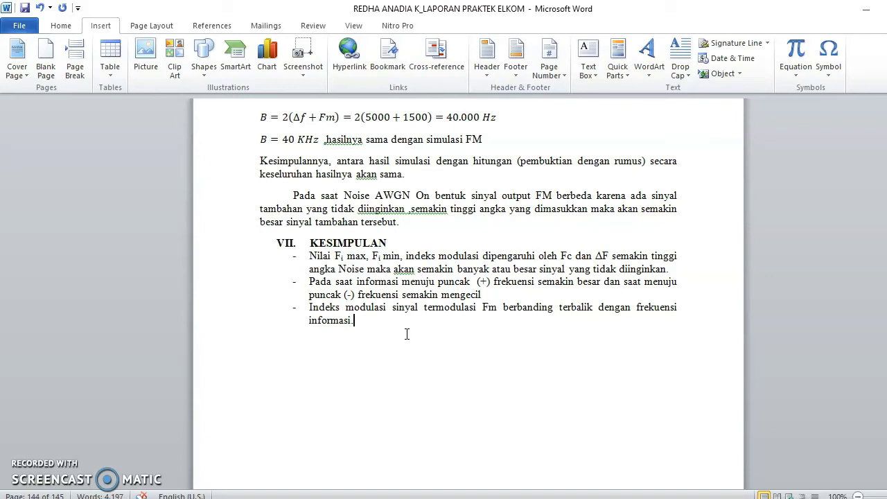
{"action": "left_click", "coordinate": [412, 335]}
{"action": "left_click", "coordinate": [563, 339]}
{"action": "left_click", "coordinate": [659, 341]}
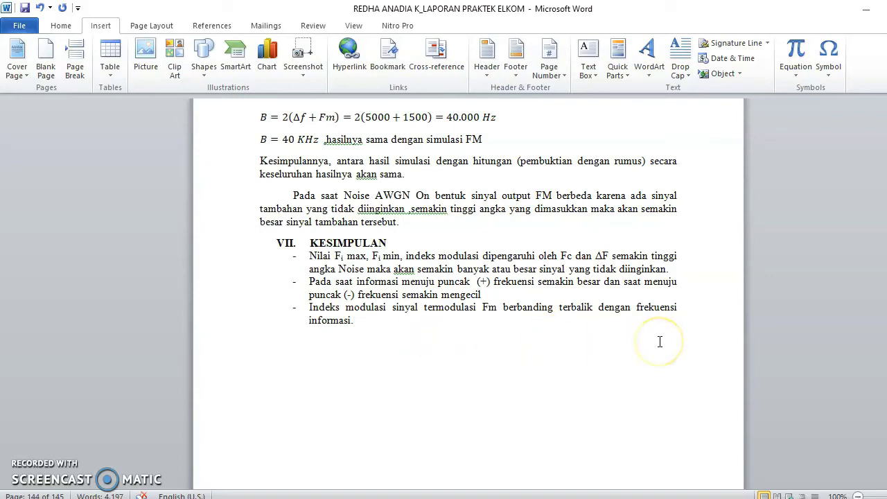